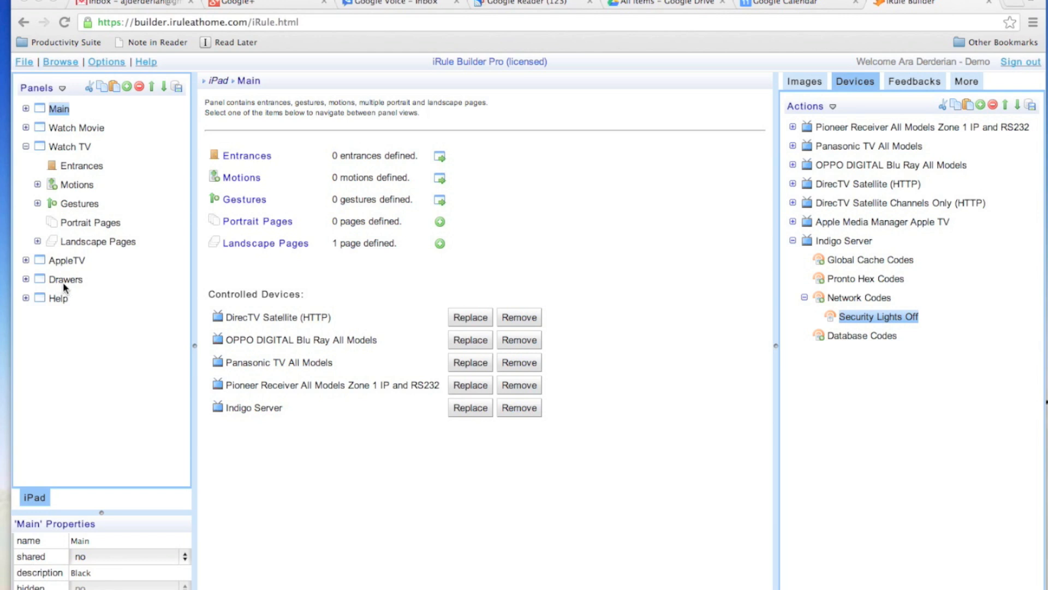
Open the Main panel's landscape pages and select the TV activity button on the Home page.
click(25, 108)
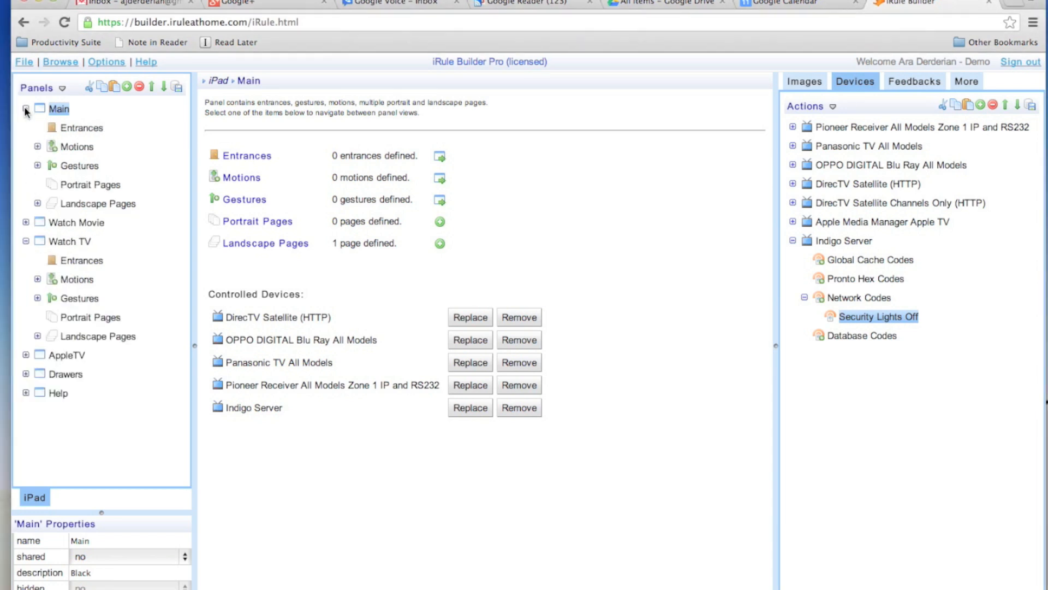
click(91, 206)
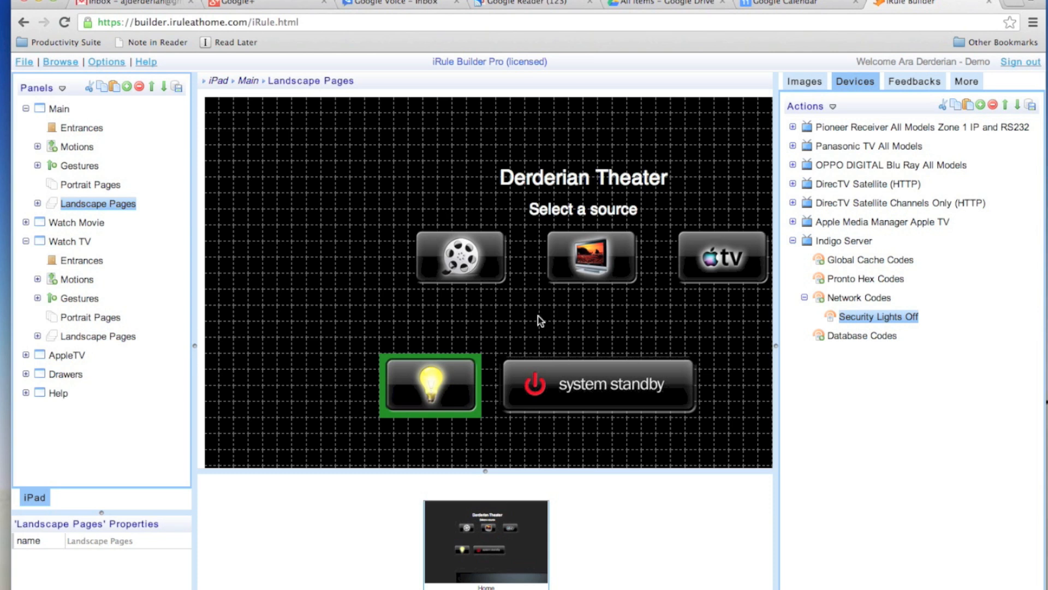
scroll(538, 322, right, 4)
scroll(538, 322, left, 1)
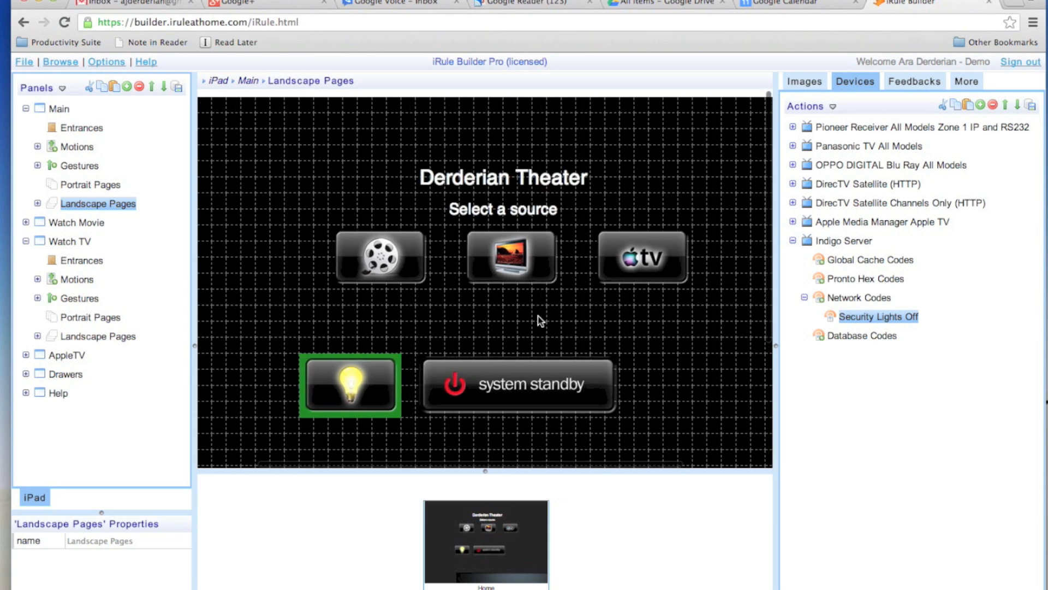
click(537, 271)
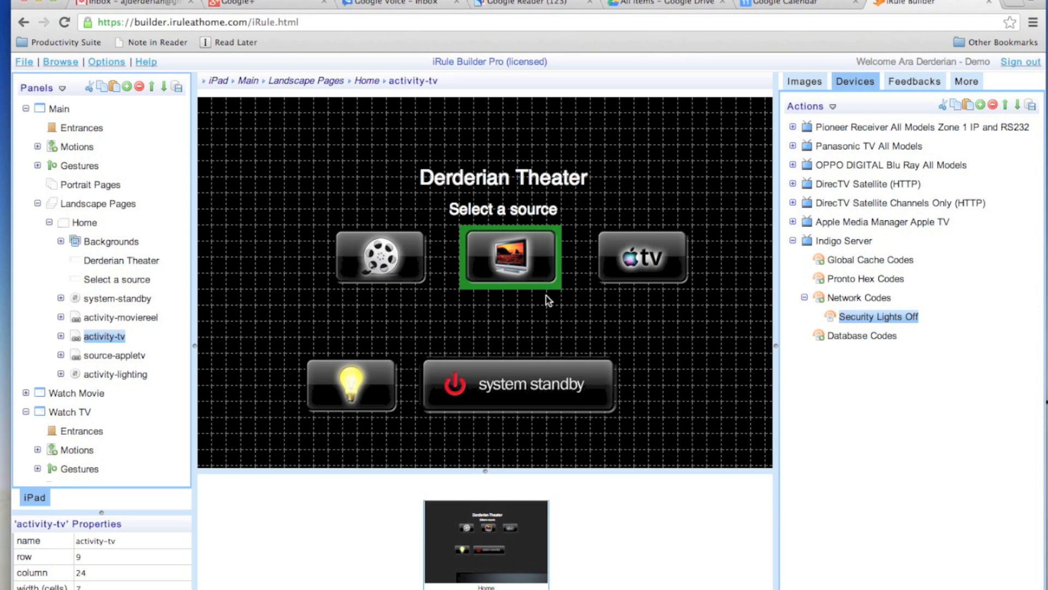
Select the lighting button on the Home page and inspect the Indigo Server's Security Lights Off network code.
click(376, 390)
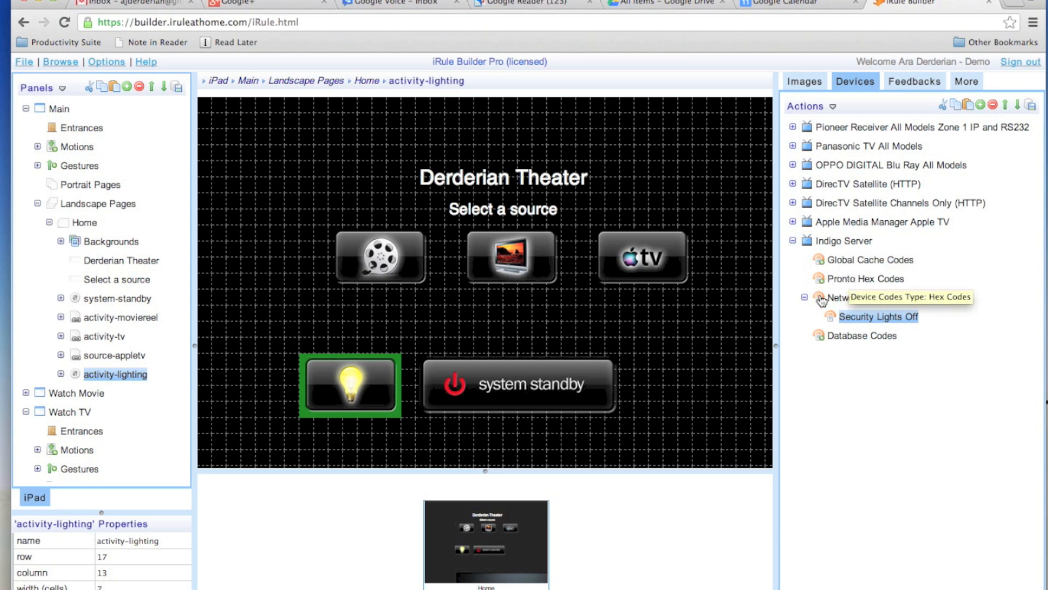
click(848, 319)
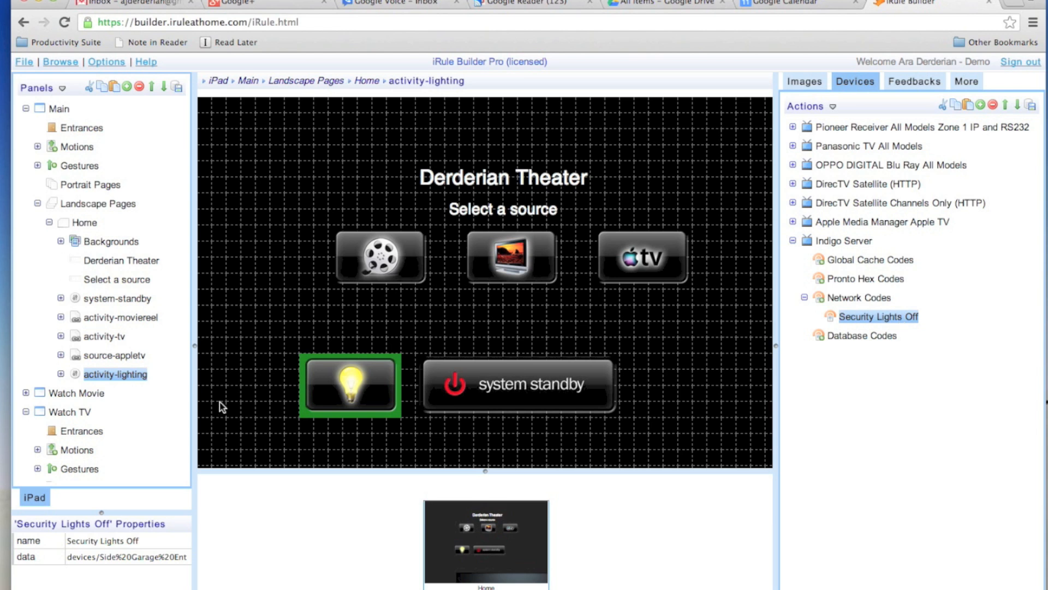
mouse_move(484, 405)
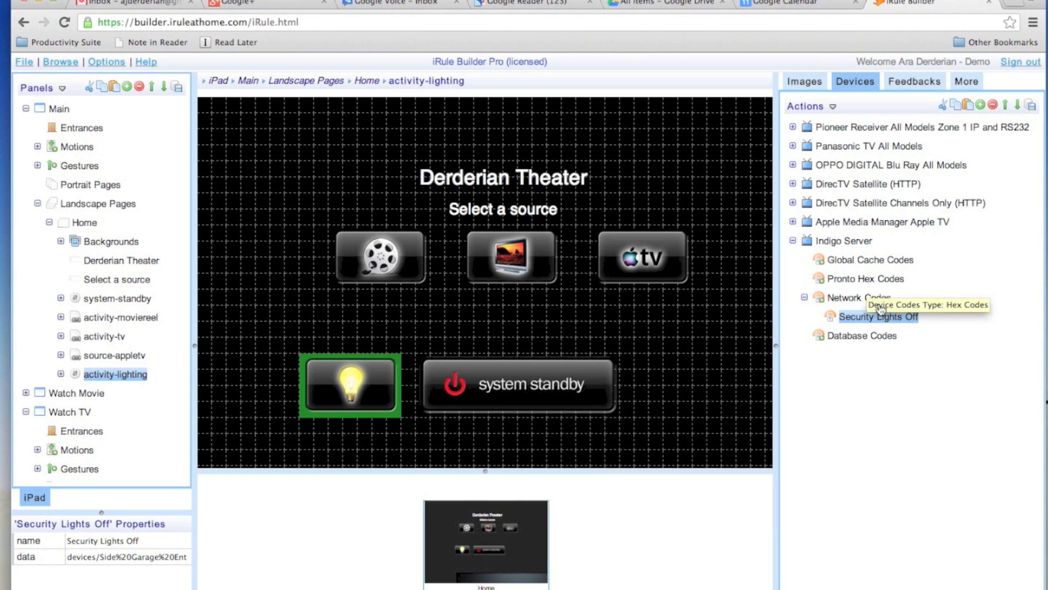
mouse_move(851, 313)
mouse_down()
mouse_move(605, 323)
mouse_move(352, 377)
mouse_move(482, 394)
mouse_move(739, 367)
mouse_move(817, 351)
mouse_move(848, 318)
mouse_up()
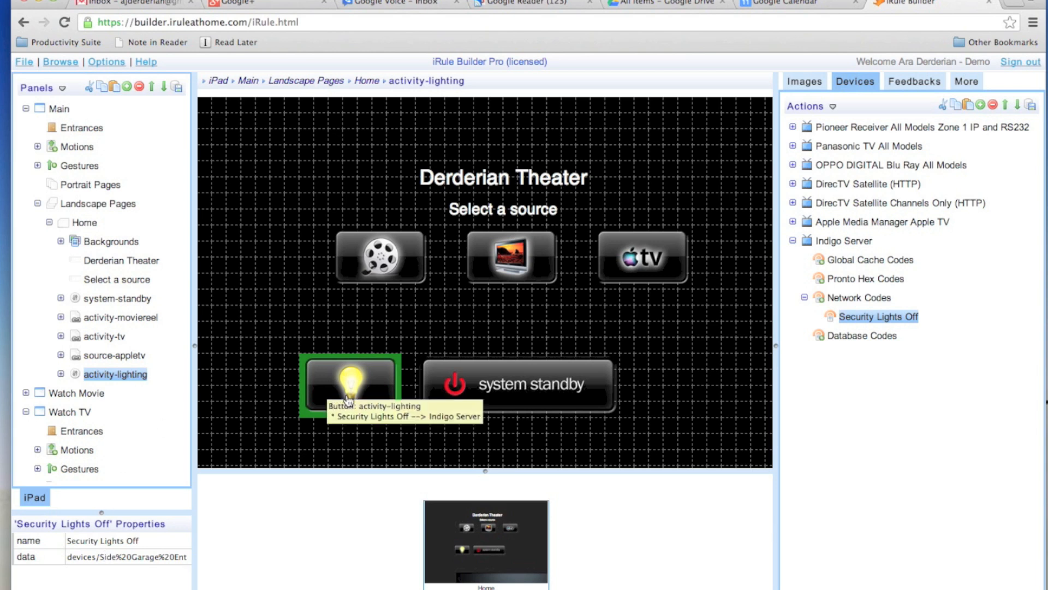
Review the lighting button's properties and move the button left along its row, away from the system standby button.
click(326, 394)
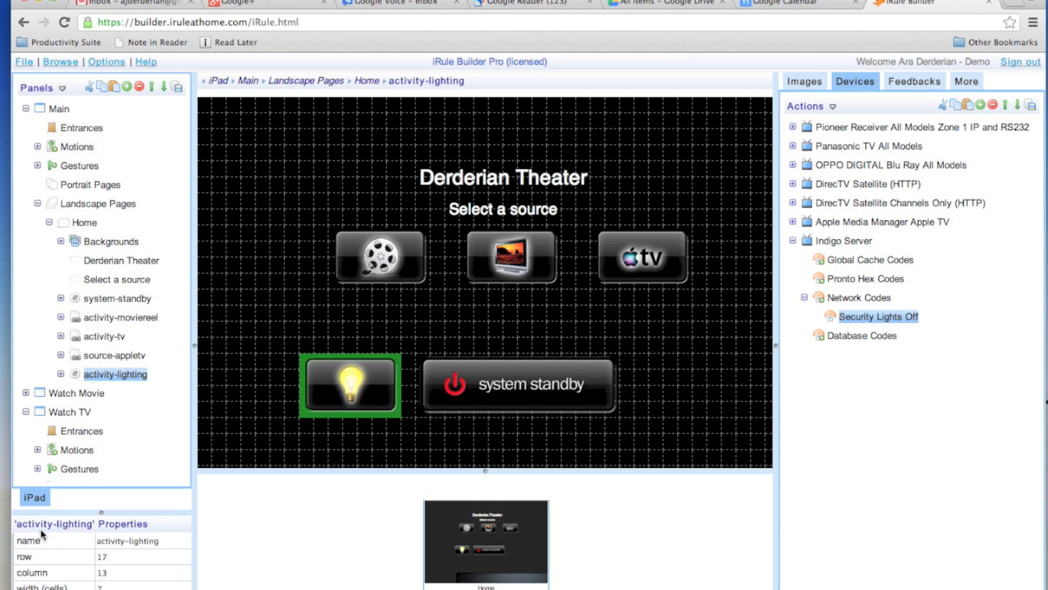
scroll(112, 539, down, 3)
scroll(115, 540, up, 3)
drag(314, 398, 288, 397)
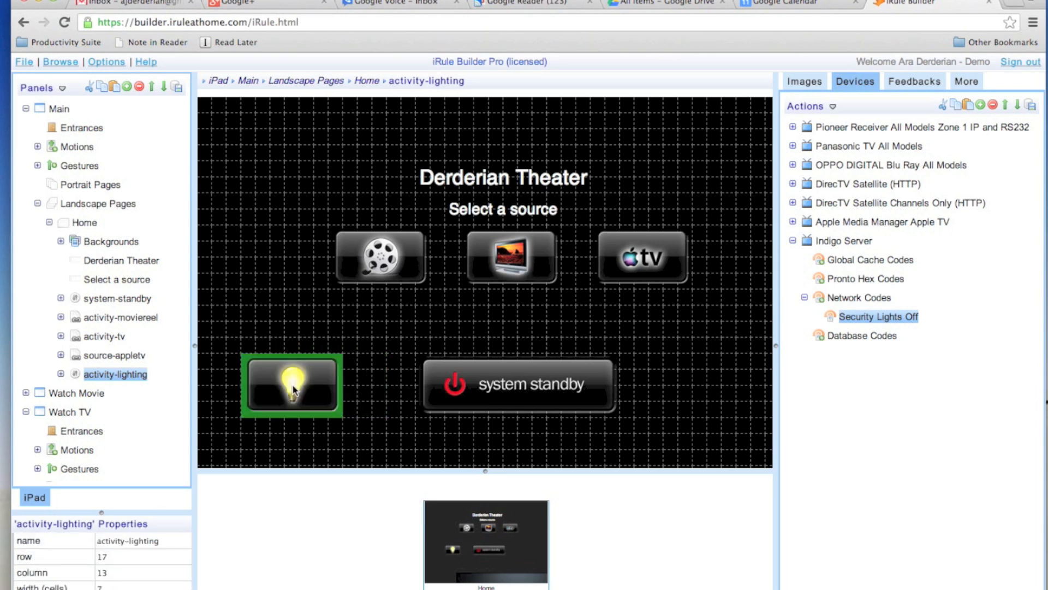
click(116, 559)
Open the Watch TV panel's landscape pages and inspect the Pioneer Elite TCP/IP Main Zone volume feedback.
click(37, 204)
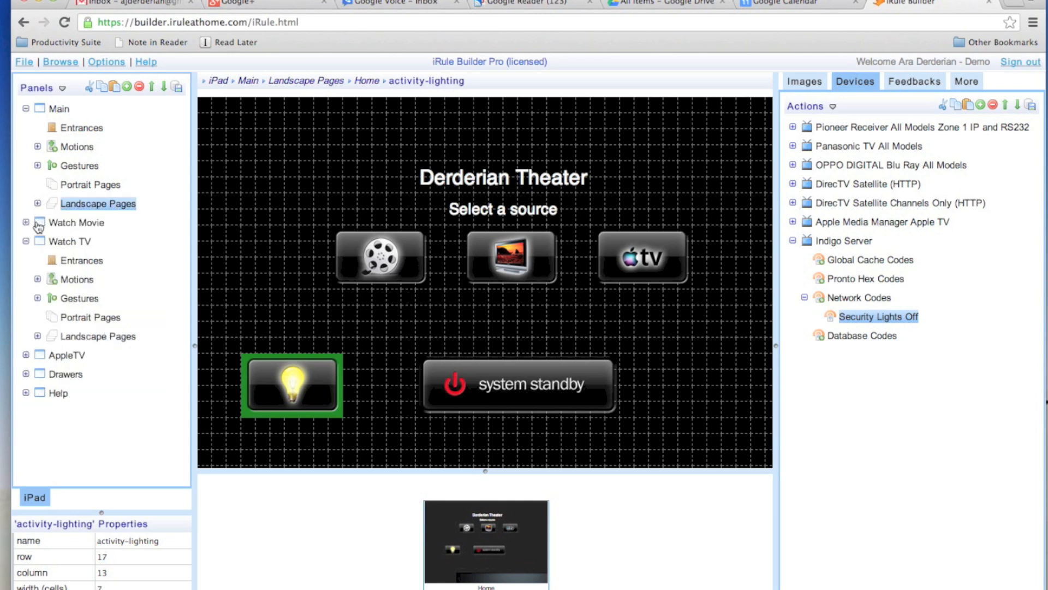
click(86, 336)
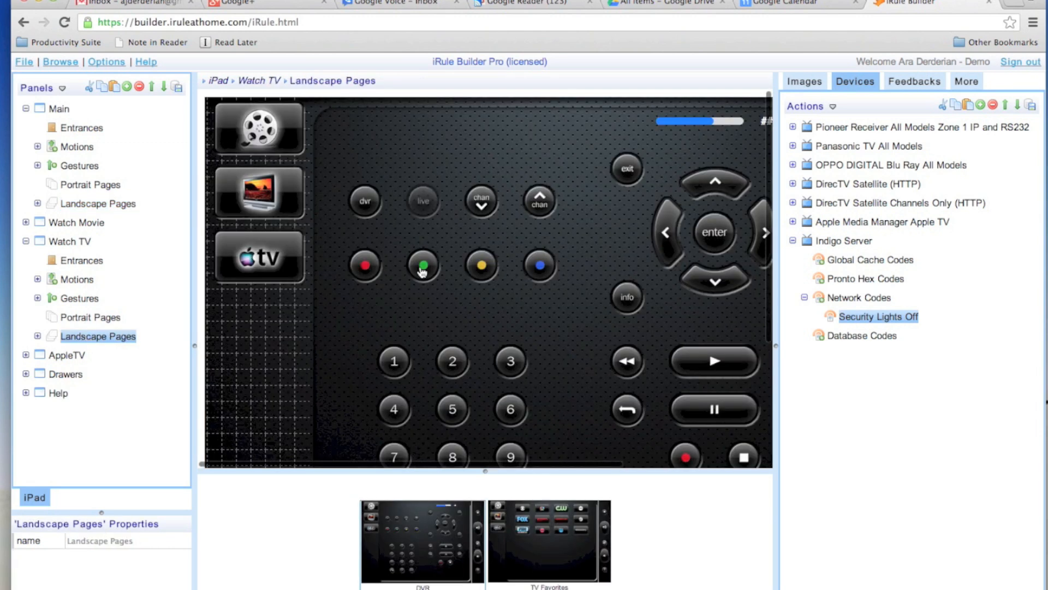
scroll(434, 284, right, 3)
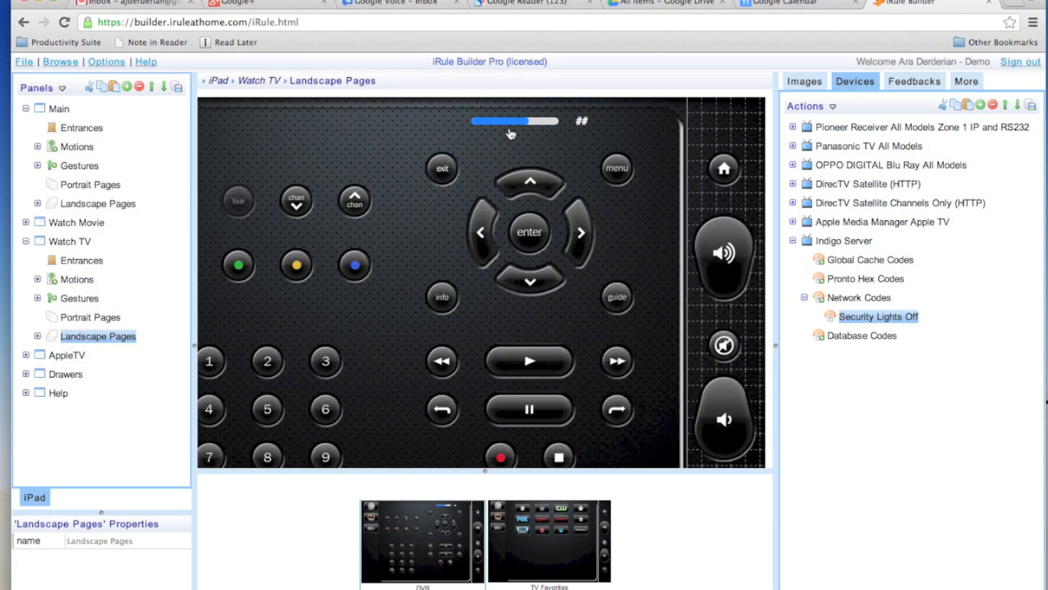
mouse_move(510, 128)
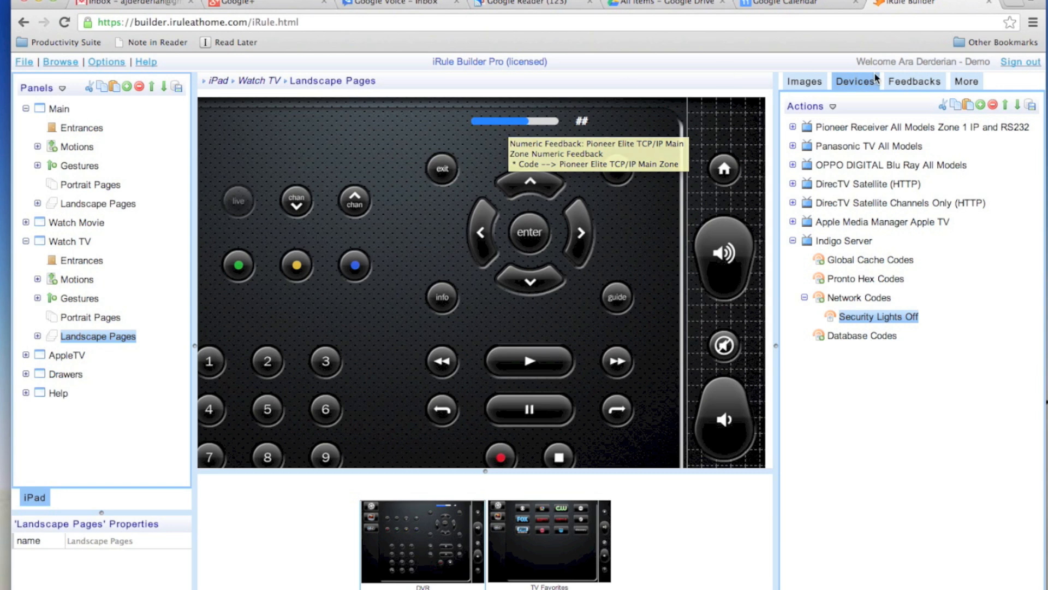
click(914, 81)
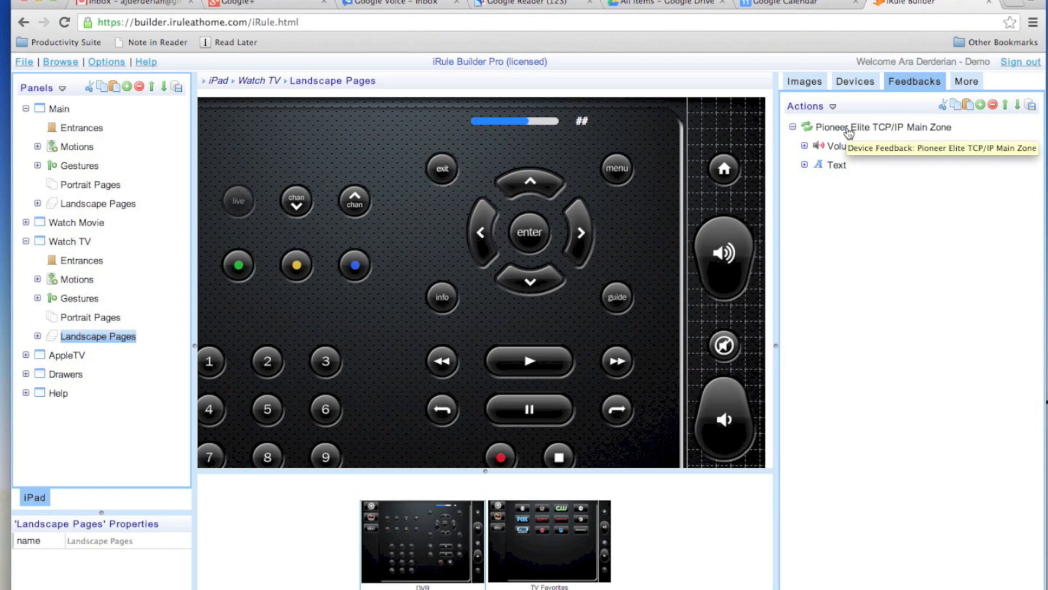
mouse_move(845, 146)
mouse_down()
mouse_move(700, 122)
mouse_move(571, 121)
mouse_move(815, 144)
mouse_move(846, 160)
mouse_up()
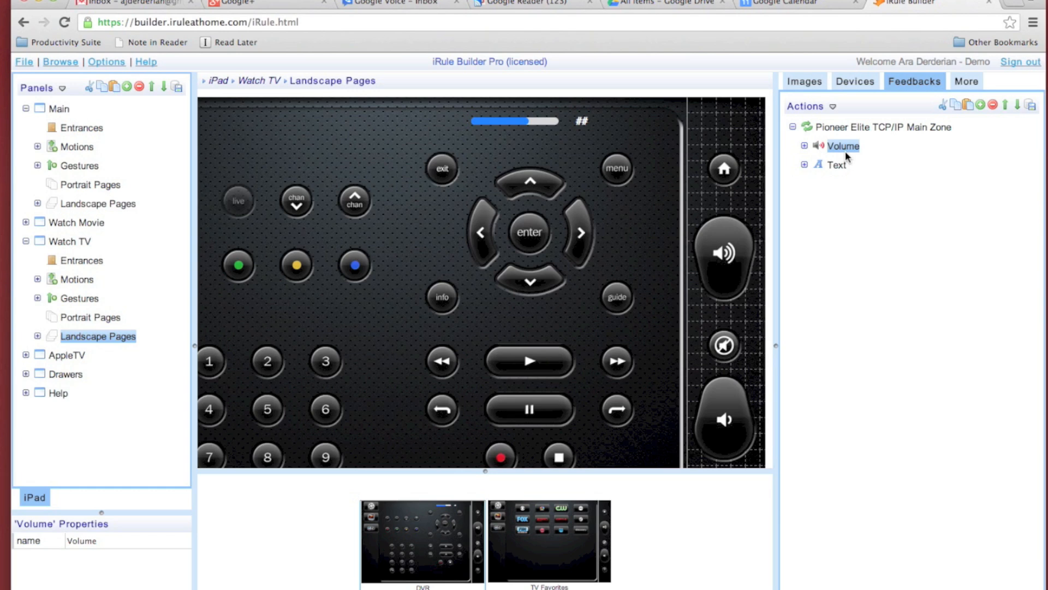
Open the TV Favorites page of the Watch TV panel and select the CW channel button.
click(546, 571)
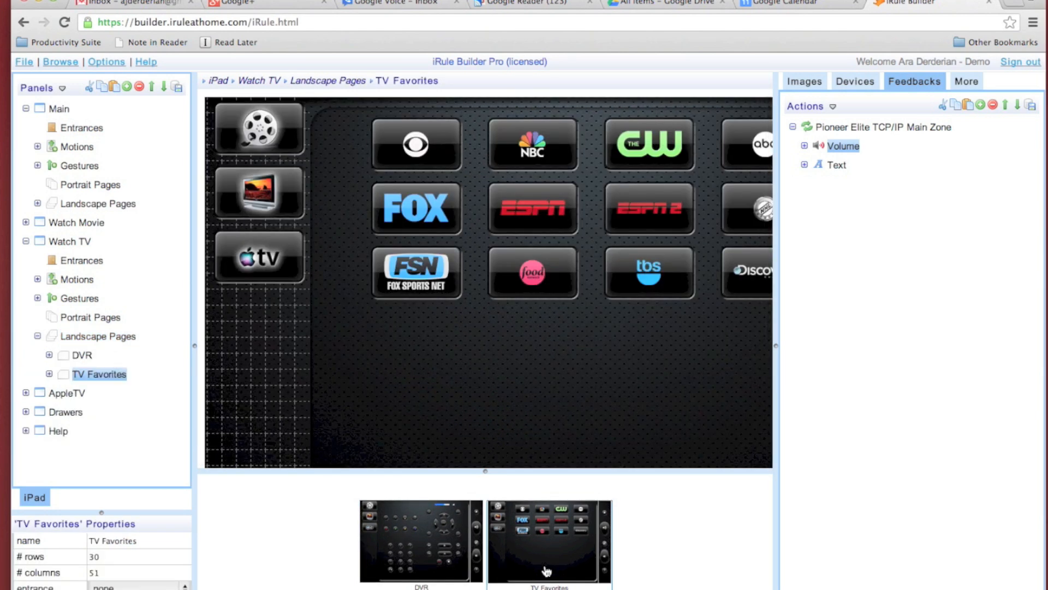
scroll(576, 392, right, 3)
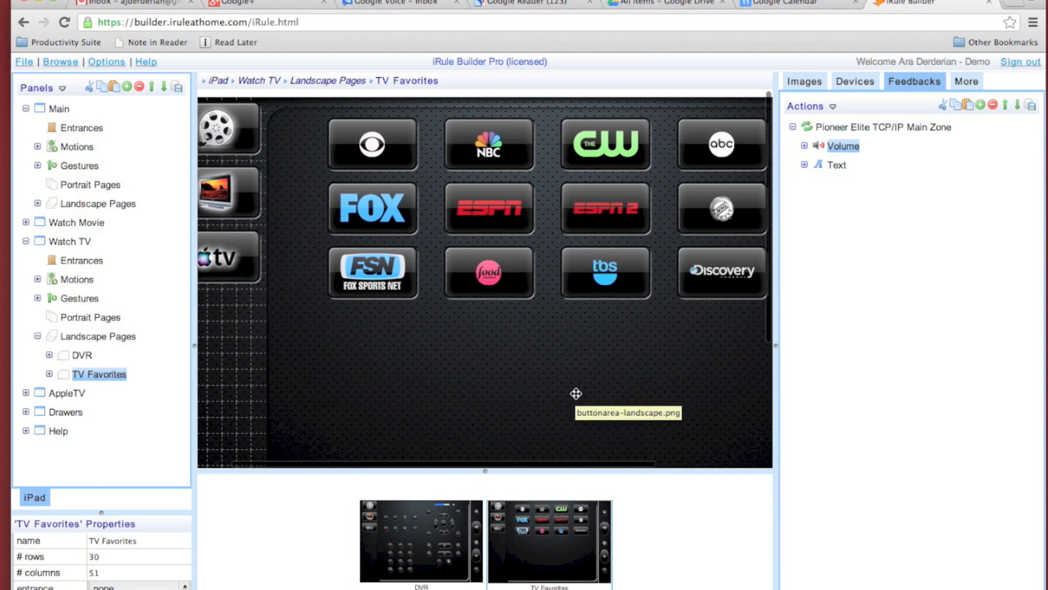
click(604, 159)
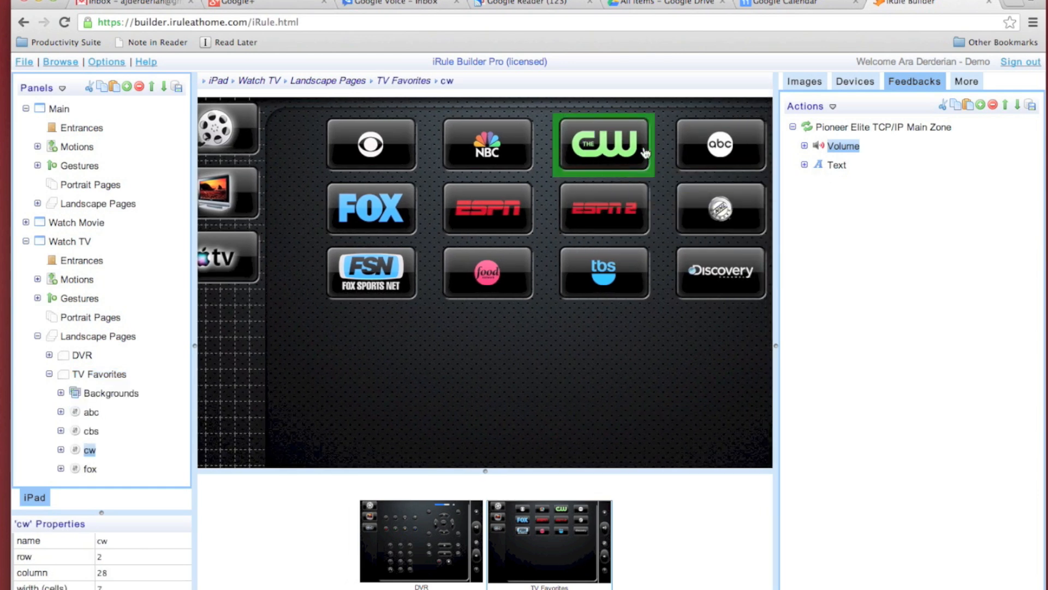
Browse the network codes of DirecTV Satellite Channels Only and try assigning Channel 2 to the Discovery button.
click(866, 85)
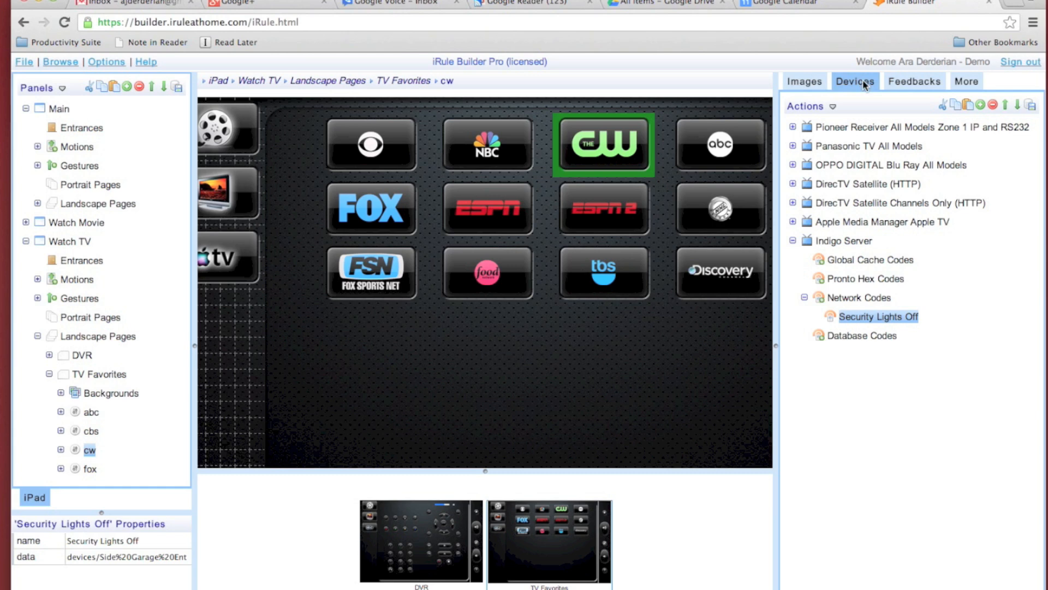
click(793, 203)
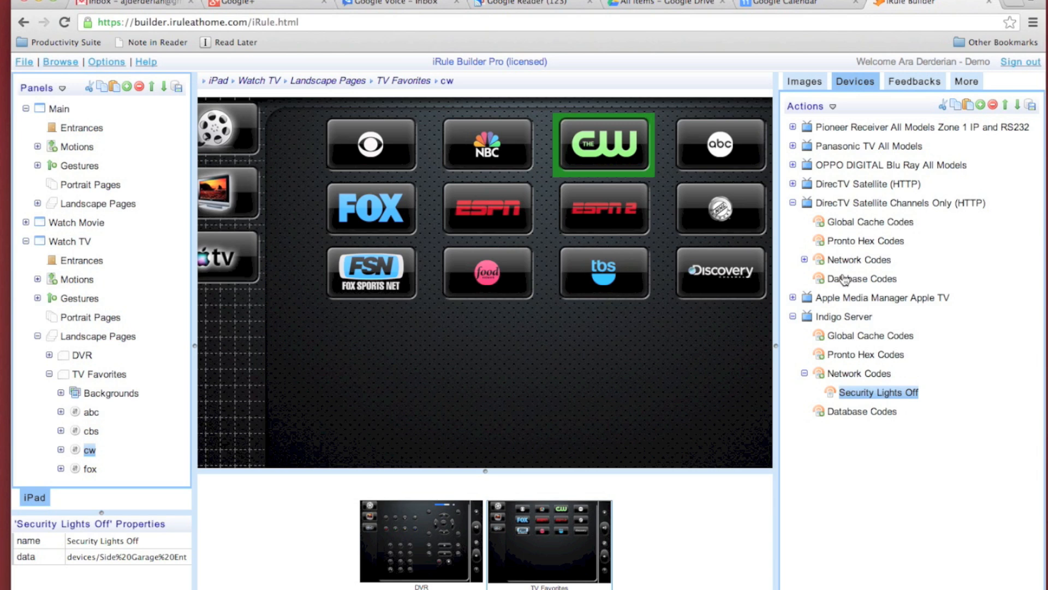
click(804, 260)
drag(856, 297, 727, 273)
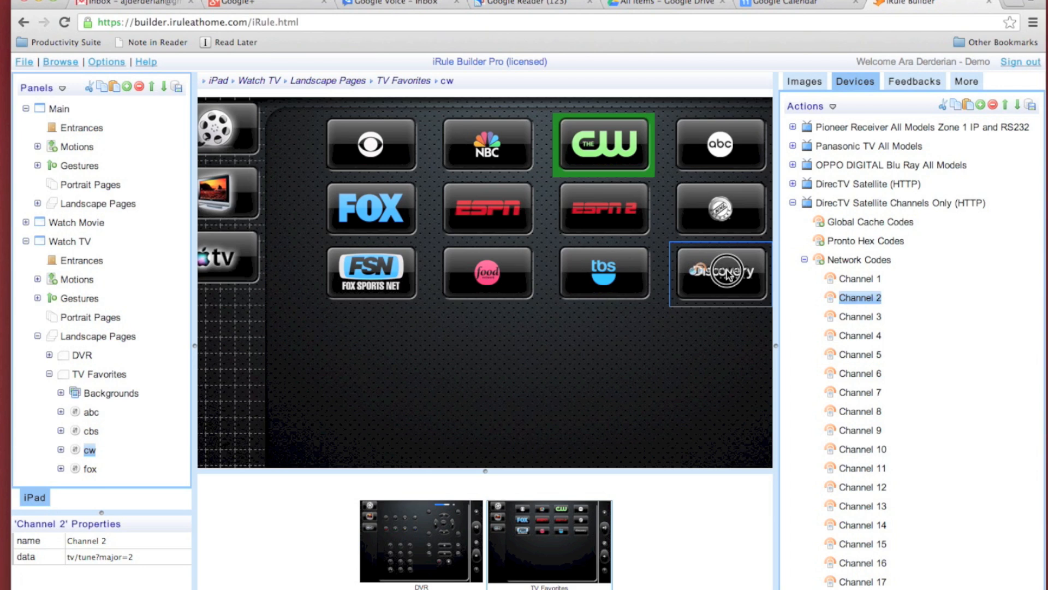
drag(727, 271, 861, 298)
scroll(861, 299, down, 1)
scroll(862, 300, down, 10)
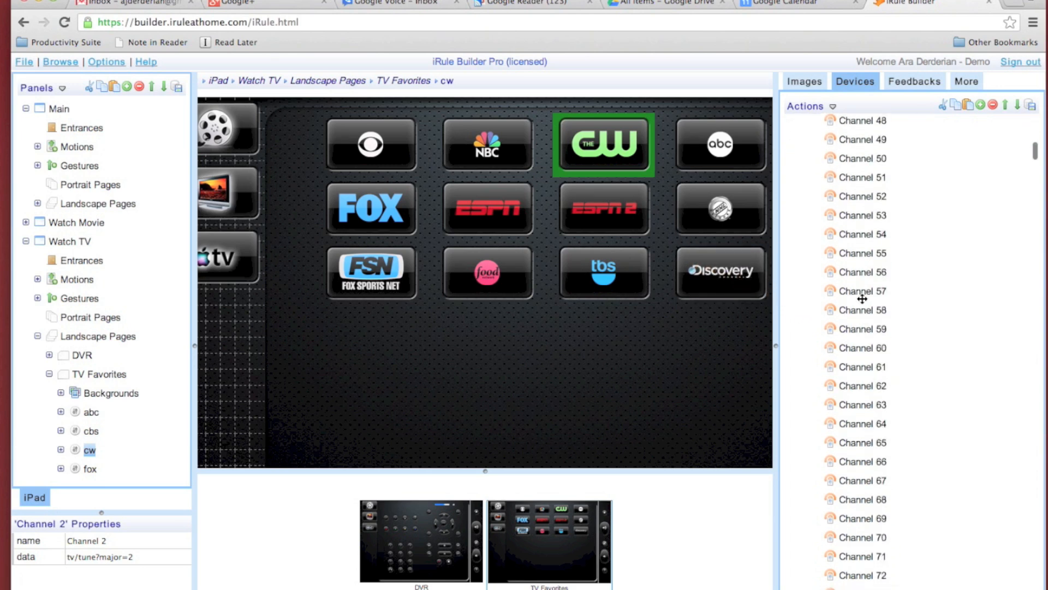
scroll(861, 300, up, 10)
Select the Discovery channel button and review its properties.
click(719, 280)
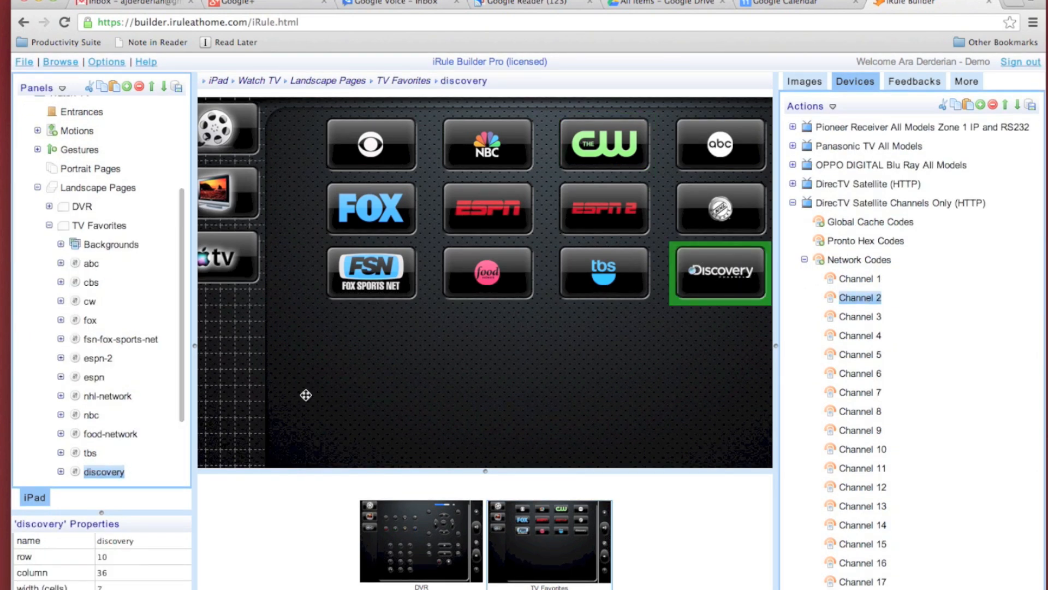
scroll(135, 547, down, 3)
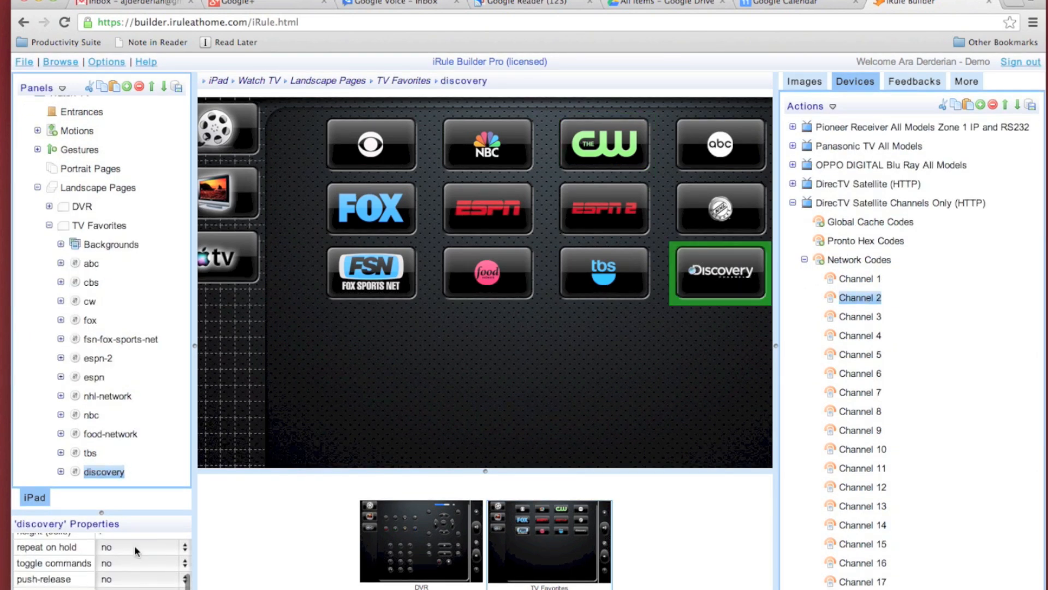
scroll(135, 549, up, 3)
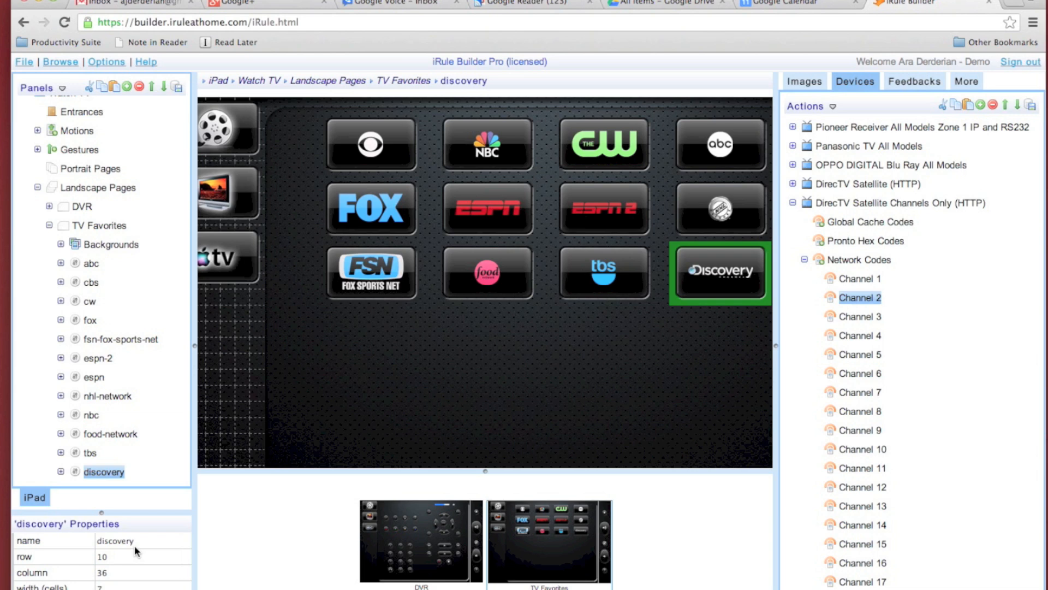